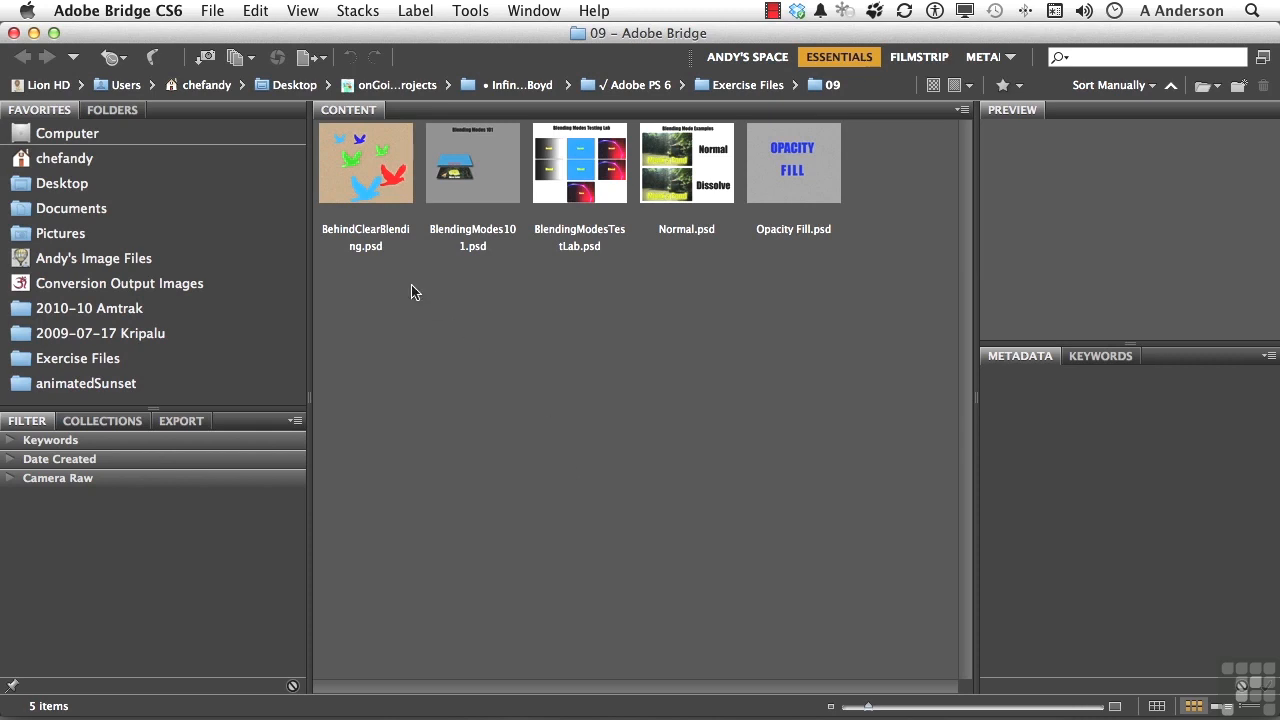
- Open BehindClearBlending.psd and hide The Birds layer
{"action": "double_click", "coordinate": [369, 172]}
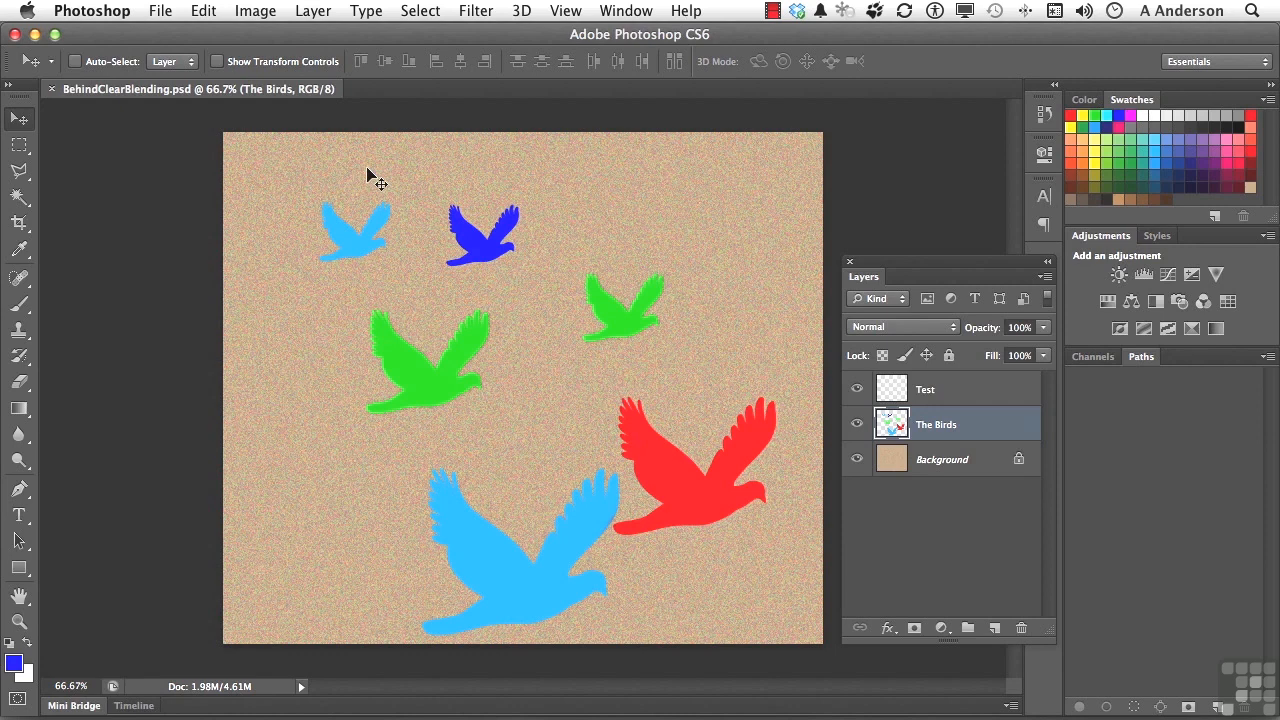
{"action": "left_click", "coordinate": [857, 459]}
{"action": "left_click", "coordinate": [857, 459]}
{"action": "left_click", "coordinate": [856, 425]}
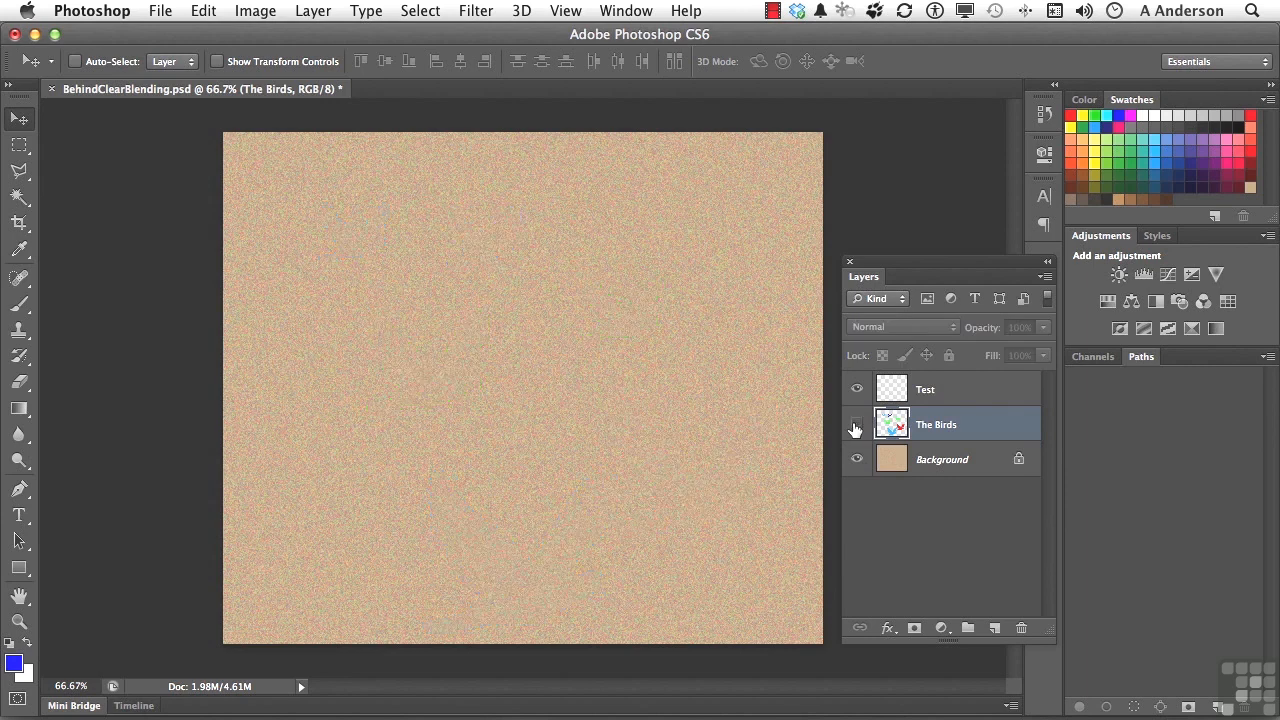
{"action": "left_click", "coordinate": [856, 425]}
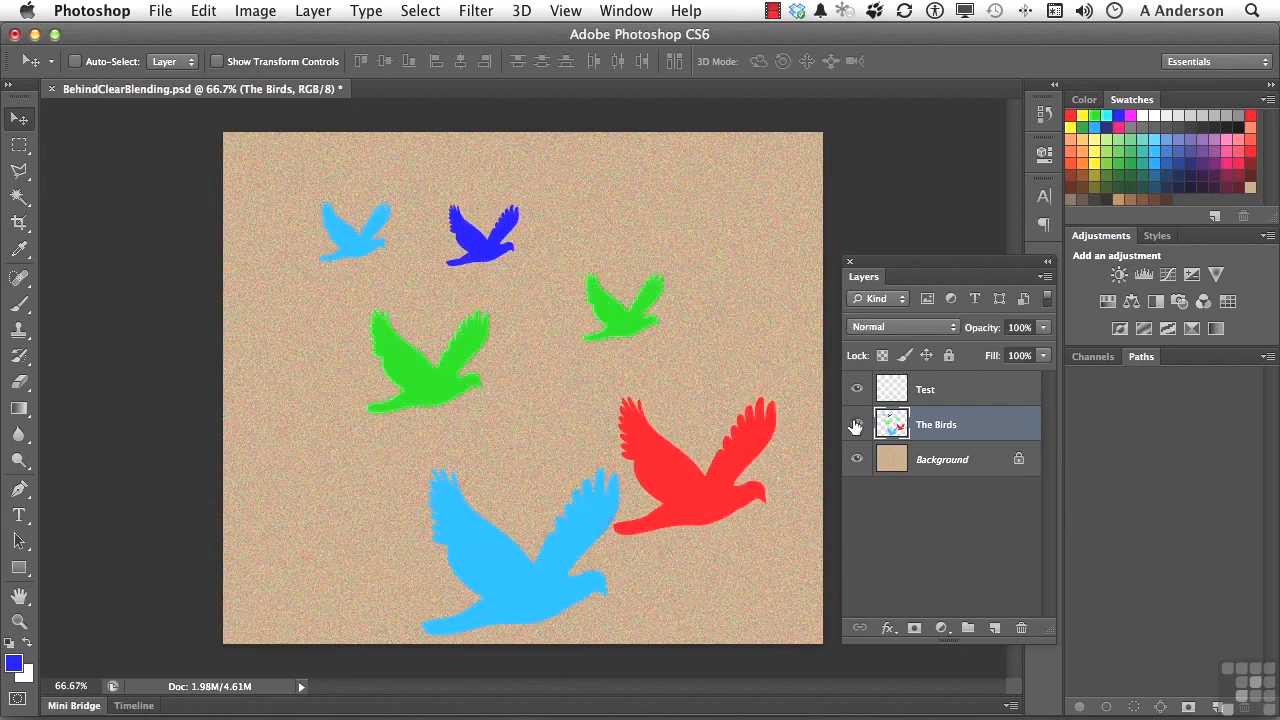
{"action": "left_click", "coordinate": [856, 424]}
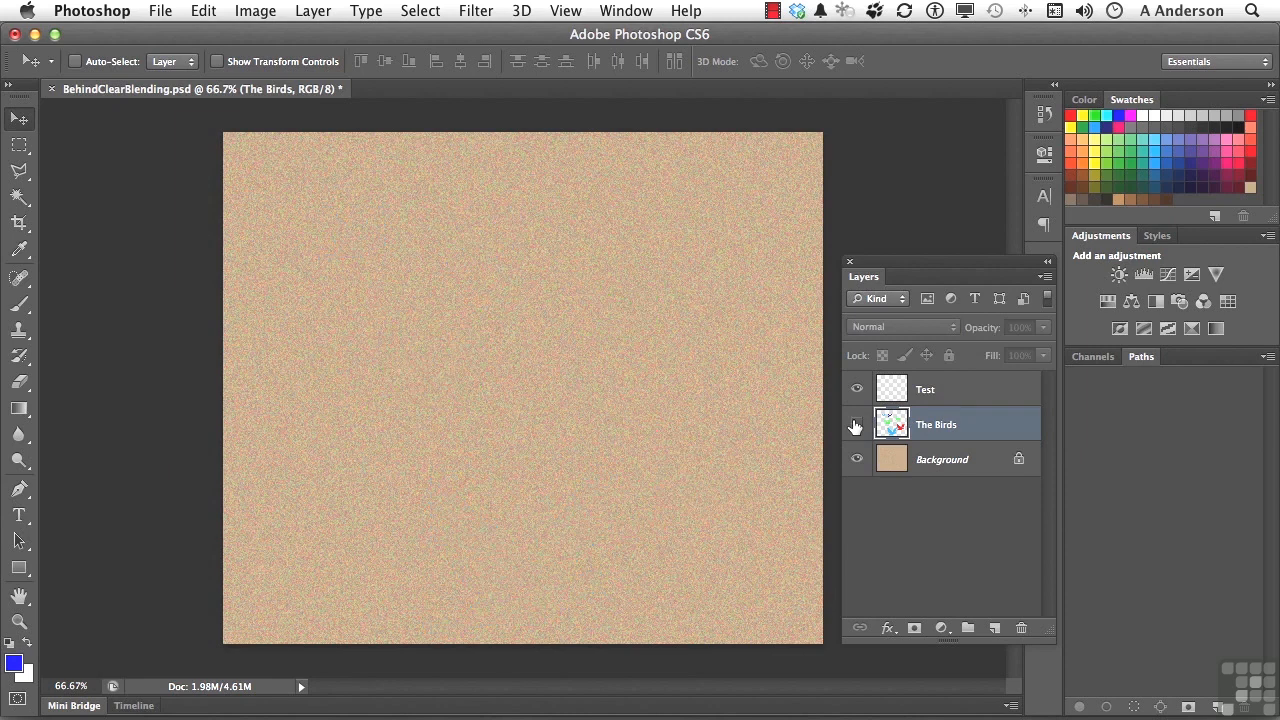
- Paint a wavy blue brush stroke across the upper canvas on the Test layer, using the Brush tool in Normal mode
{"action": "left_click", "coordinate": [929, 393]}
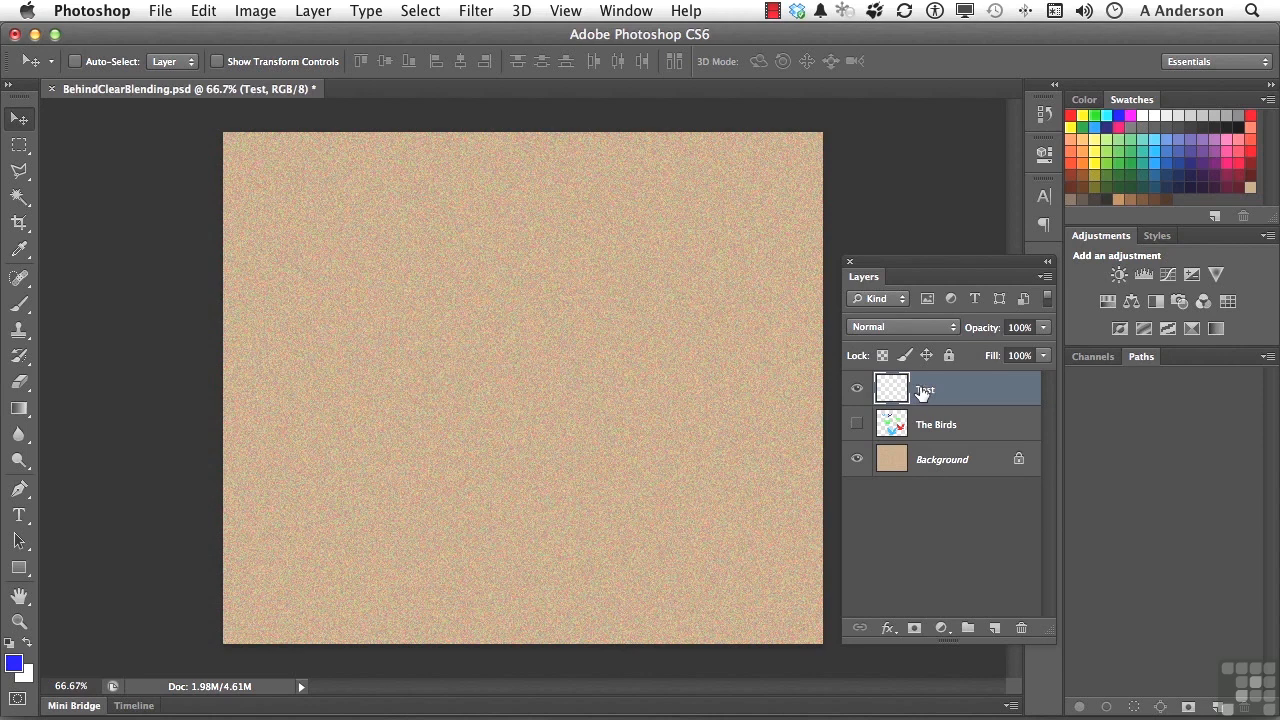
{"action": "left_click", "coordinate": [22, 305]}
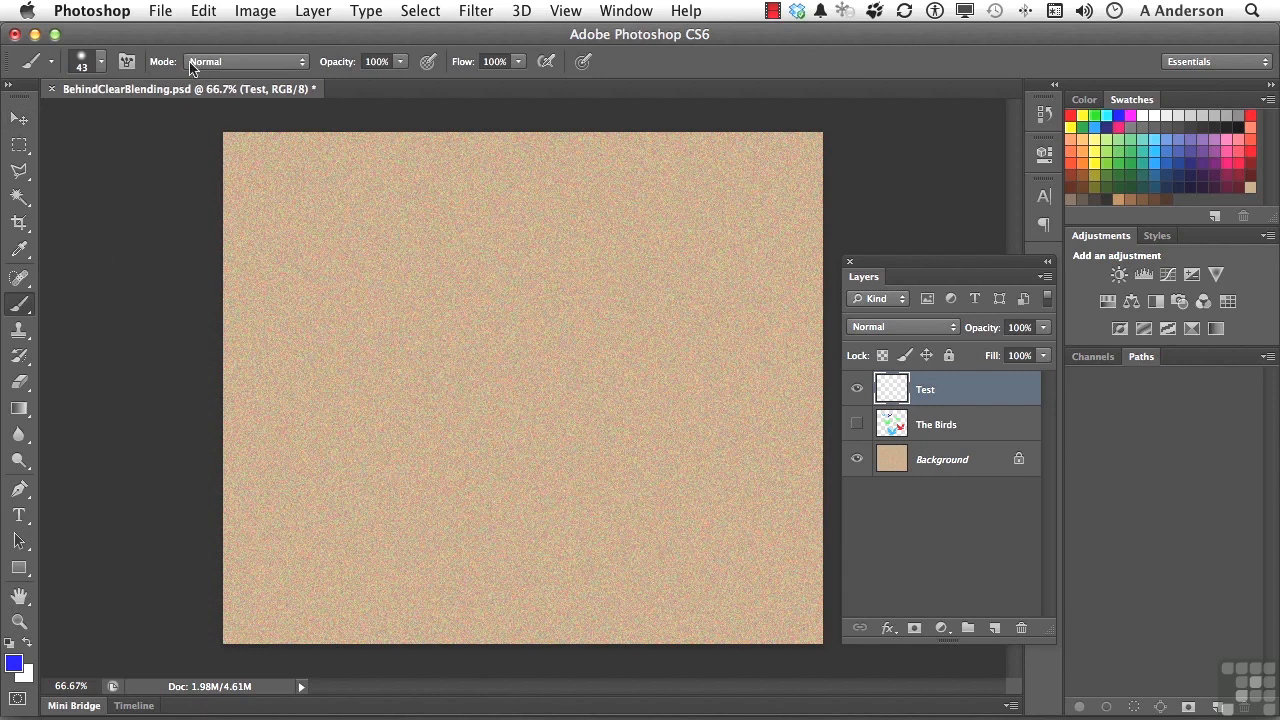
{"action": "left_click", "coordinate": [268, 64]}
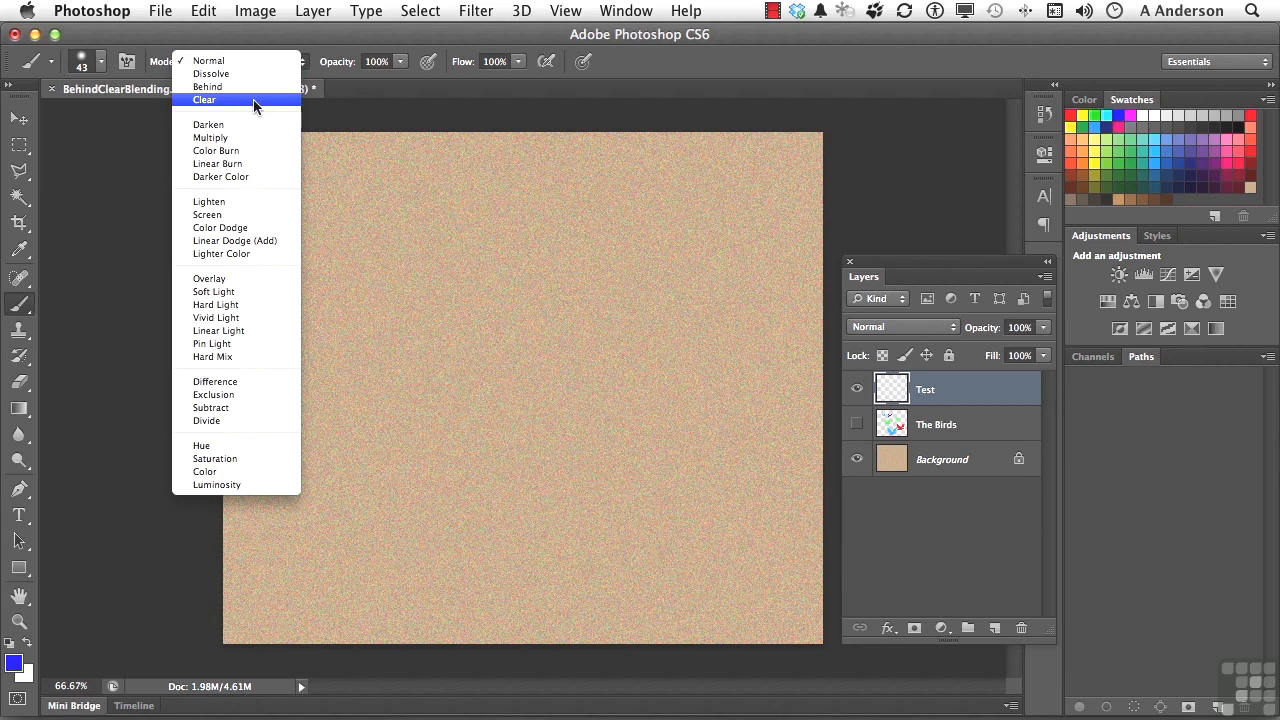
{"action": "left_click", "coordinate": [234, 64]}
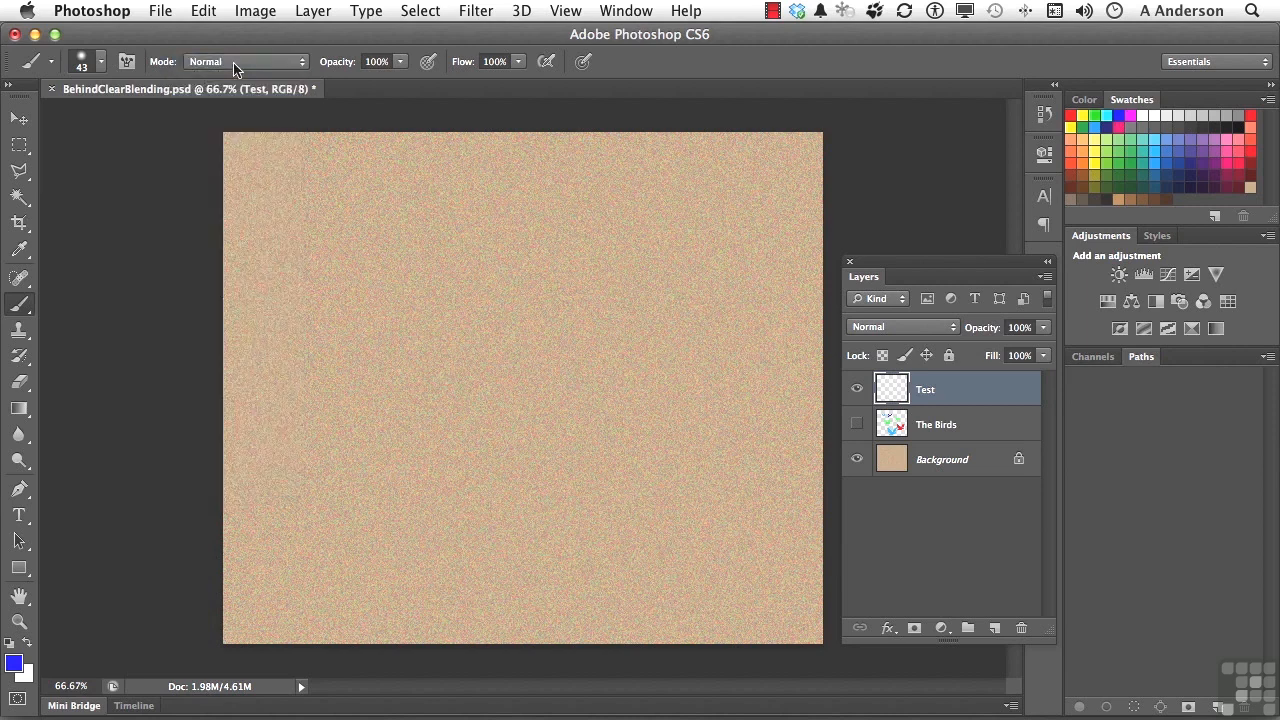
{"action": "mouse_move", "coordinate": [329, 334]}
{"action": "left_mouse_down"}
{"action": "mouse_move", "coordinate": [377, 306]}
{"action": "mouse_move", "coordinate": [468, 316]}
{"action": "mouse_move", "coordinate": [590, 260]}
{"action": "mouse_move", "coordinate": [689, 268]}
{"action": "mouse_move", "coordinate": [744, 229]}
{"action": "left_mouse_up"}
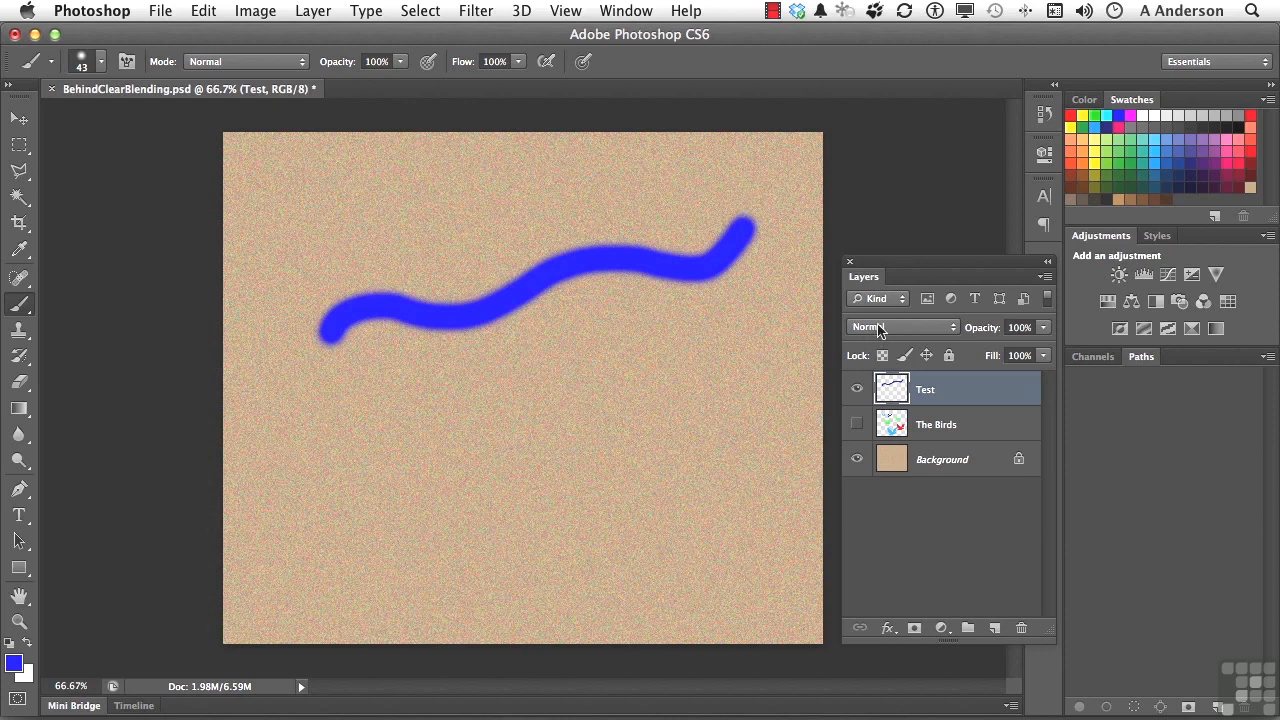
- Set the brush mode to Dissolve and paint a second wavy blue stroke below the first one
{"action": "left_click", "coordinate": [268, 64]}
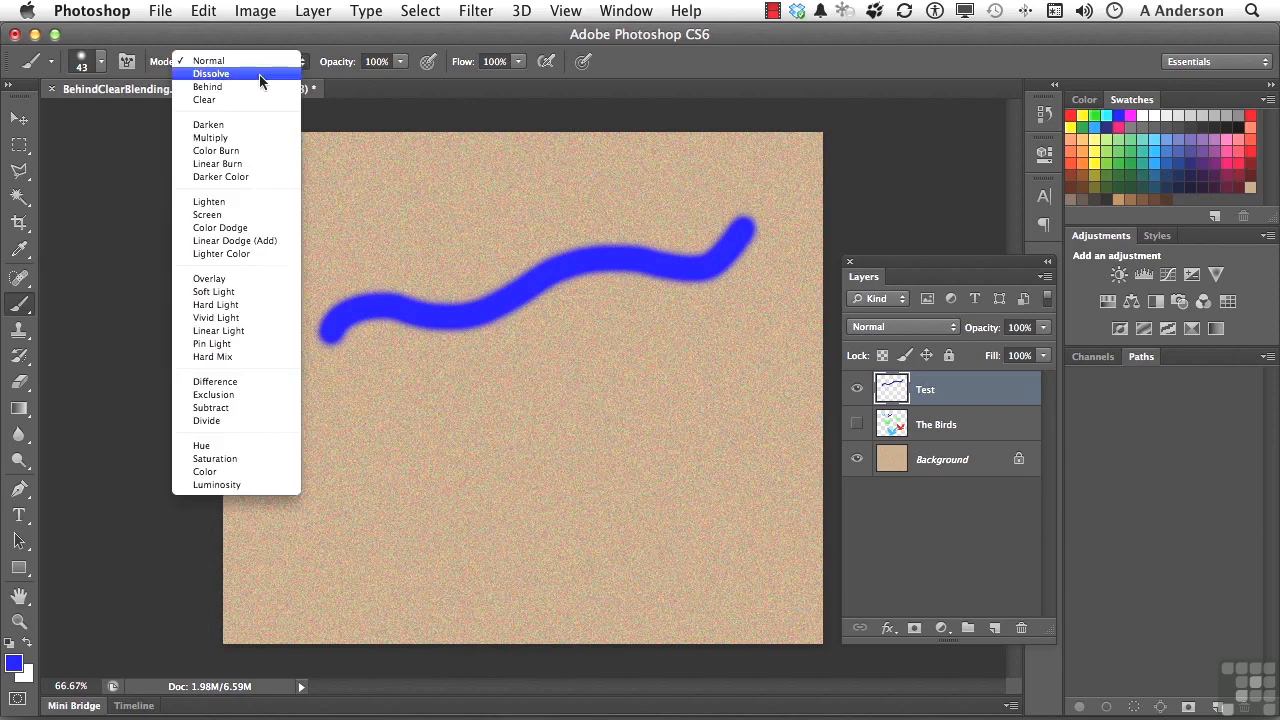
{"action": "left_click", "coordinate": [260, 76]}
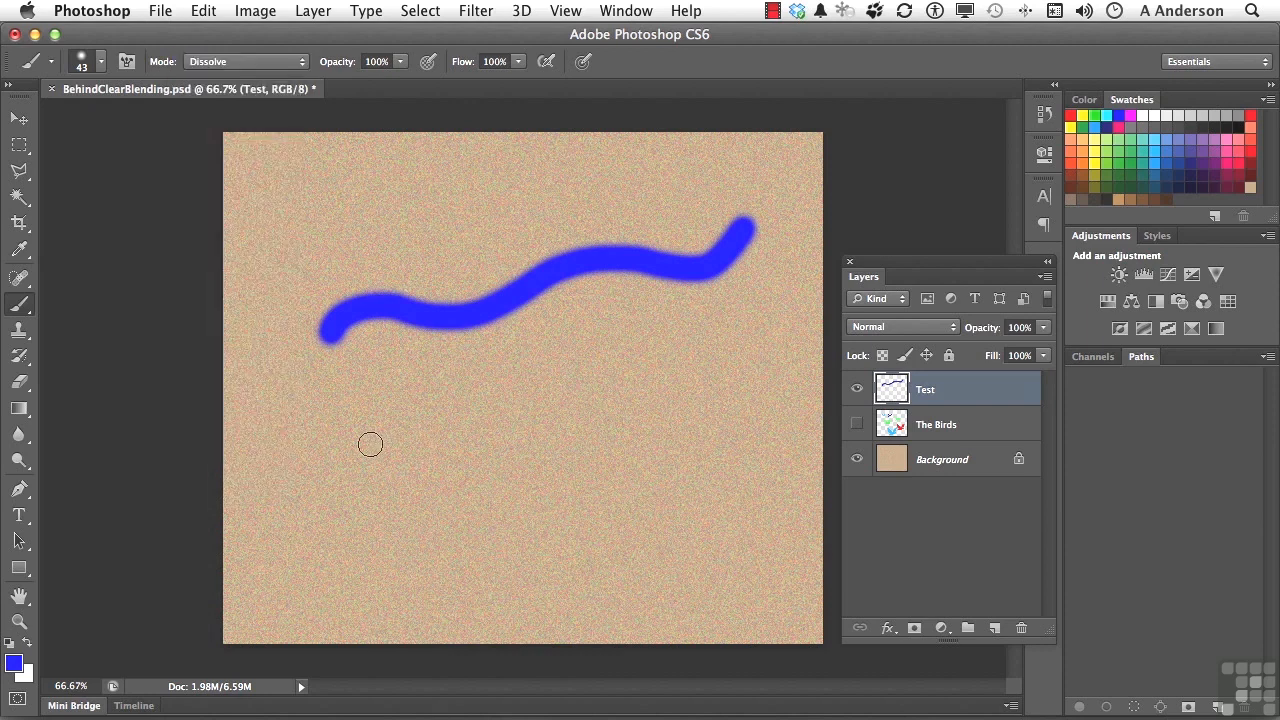
{"action": "mouse_move", "coordinate": [370, 444]}
{"action": "left_mouse_down"}
{"action": "mouse_move", "coordinate": [429, 404]}
{"action": "mouse_move", "coordinate": [558, 405]}
{"action": "mouse_move", "coordinate": [673, 353]}
{"action": "mouse_move", "coordinate": [745, 351]}
{"action": "mouse_move", "coordinate": [779, 314]}
{"action": "left_mouse_up"}
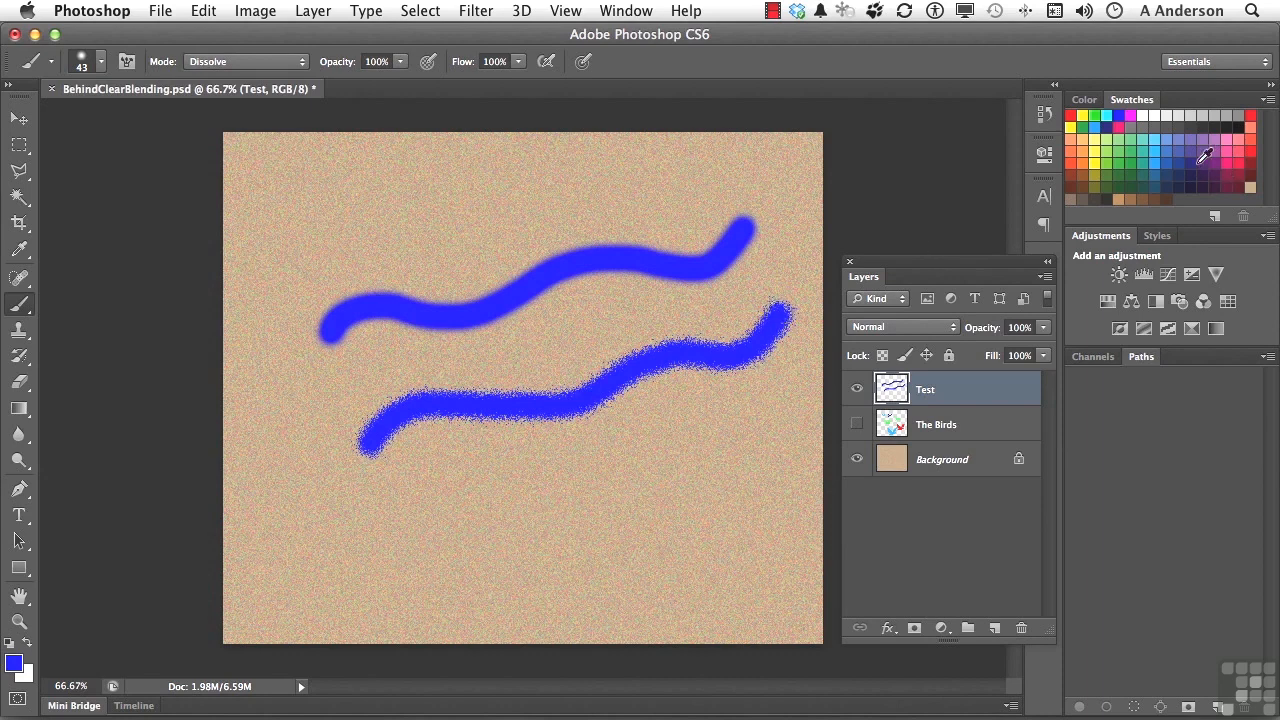
- Paint yellow strokes in Screen mode, one wavy stroke crossing both blue lines and two short vertical ones across the upper line
{"action": "left_click", "coordinate": [1100, 155]}
{"action": "left_click", "coordinate": [255, 63]}
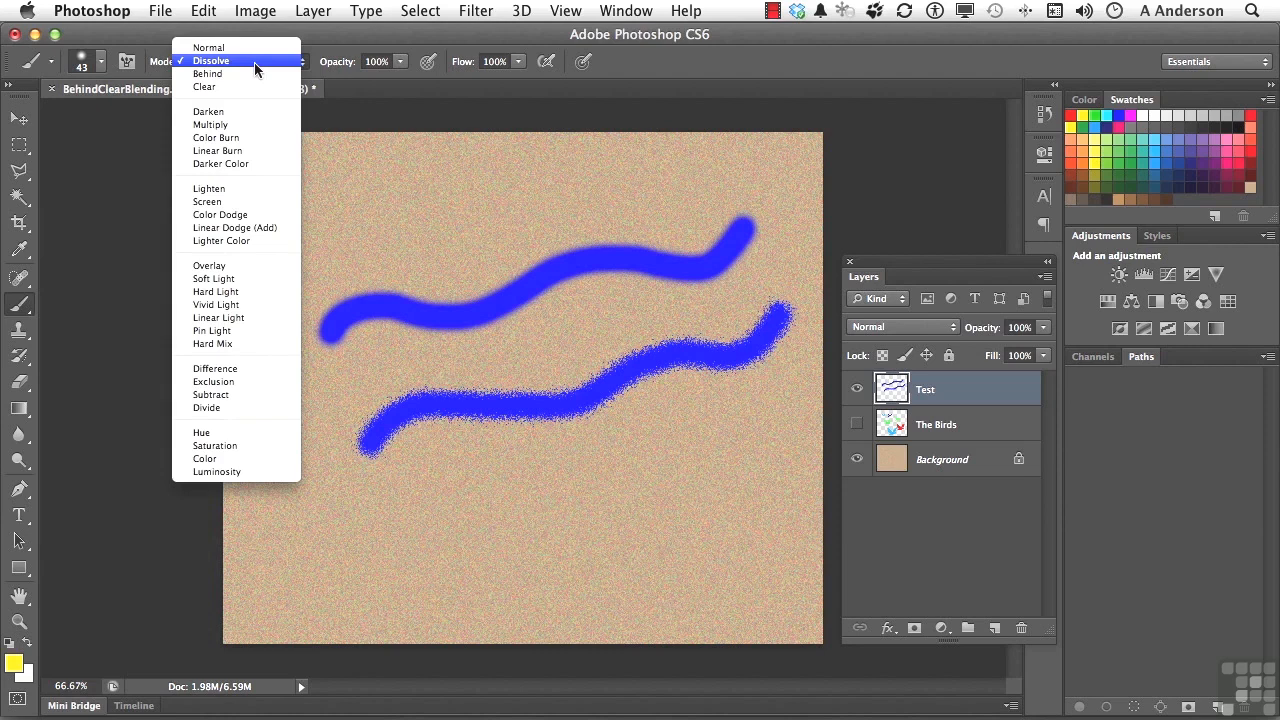
{"action": "left_click", "coordinate": [259, 202]}
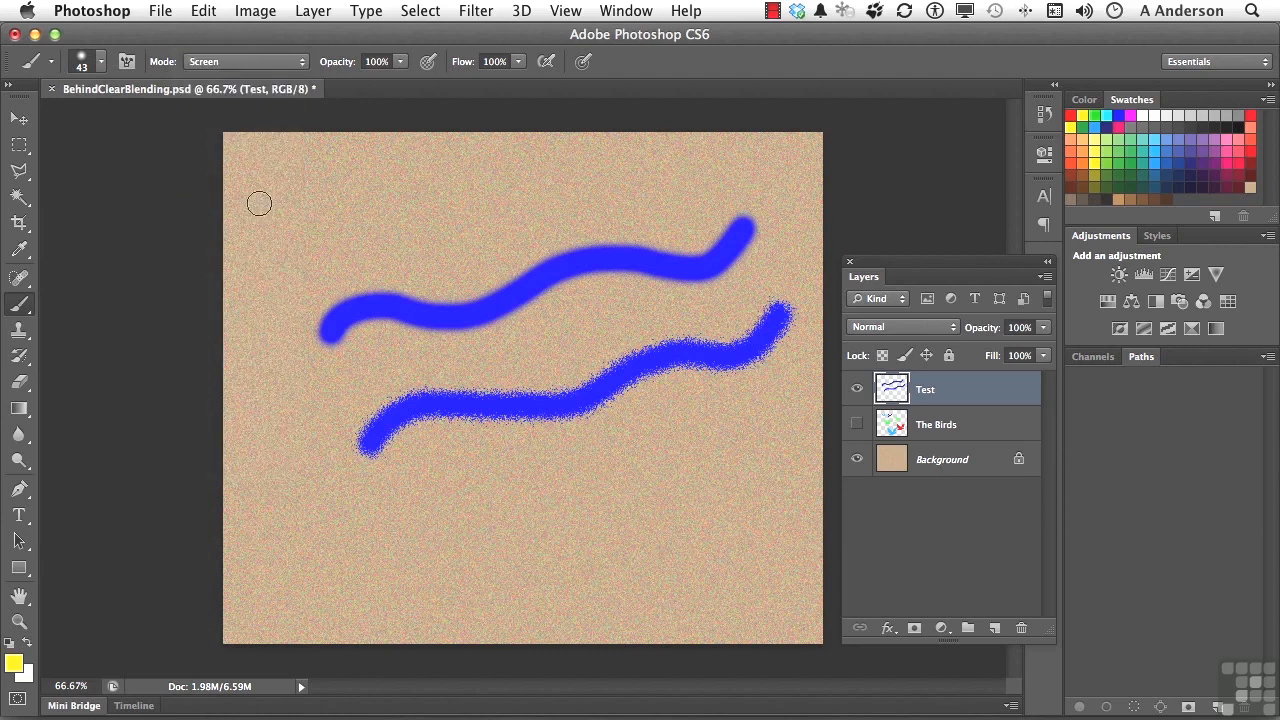
{"action": "left_click", "coordinate": [445, 540]}
{"action": "mouse_move", "coordinate": [445, 540]}
{"action": "left_mouse_down"}
{"action": "mouse_move", "coordinate": [519, 514]}
{"action": "mouse_move", "coordinate": [580, 480]}
{"action": "left_mouse_up"}
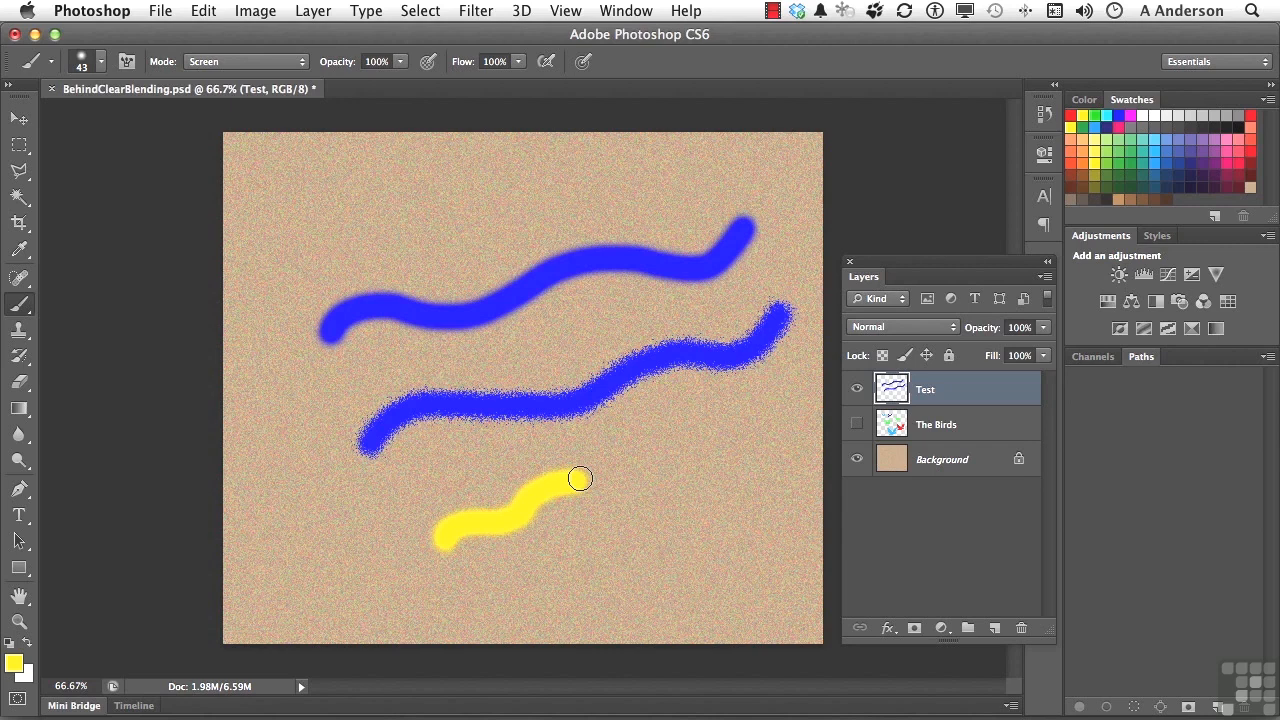
{"action": "mouse_move", "coordinate": [580, 479]}
{"action": "left_mouse_down"}
{"action": "mouse_move", "coordinate": [589, 454]}
{"action": "mouse_move", "coordinate": [568, 342]}
{"action": "mouse_move", "coordinate": [529, 246]}
{"action": "left_mouse_up"}
{"action": "left_click_drag", "start_coordinate": [449, 268], "coordinate": [450, 352]}
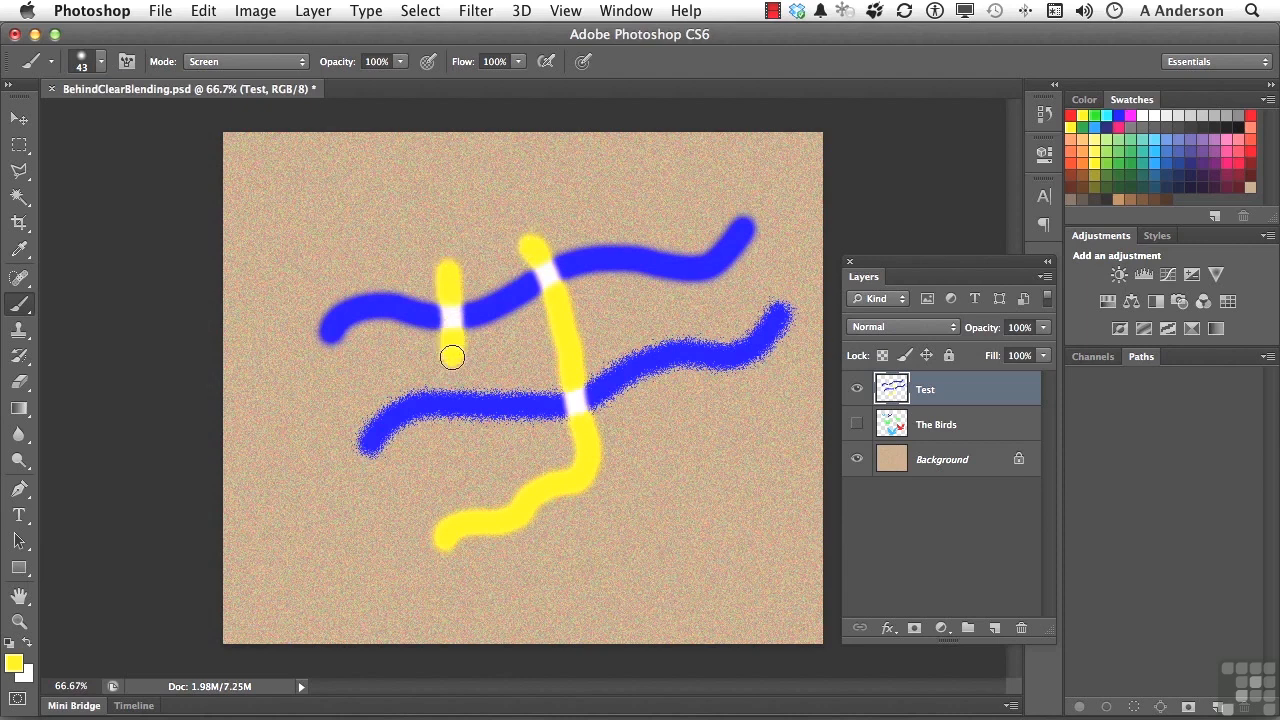
{"action": "left_click_drag", "start_coordinate": [639, 229], "coordinate": [637, 305]}
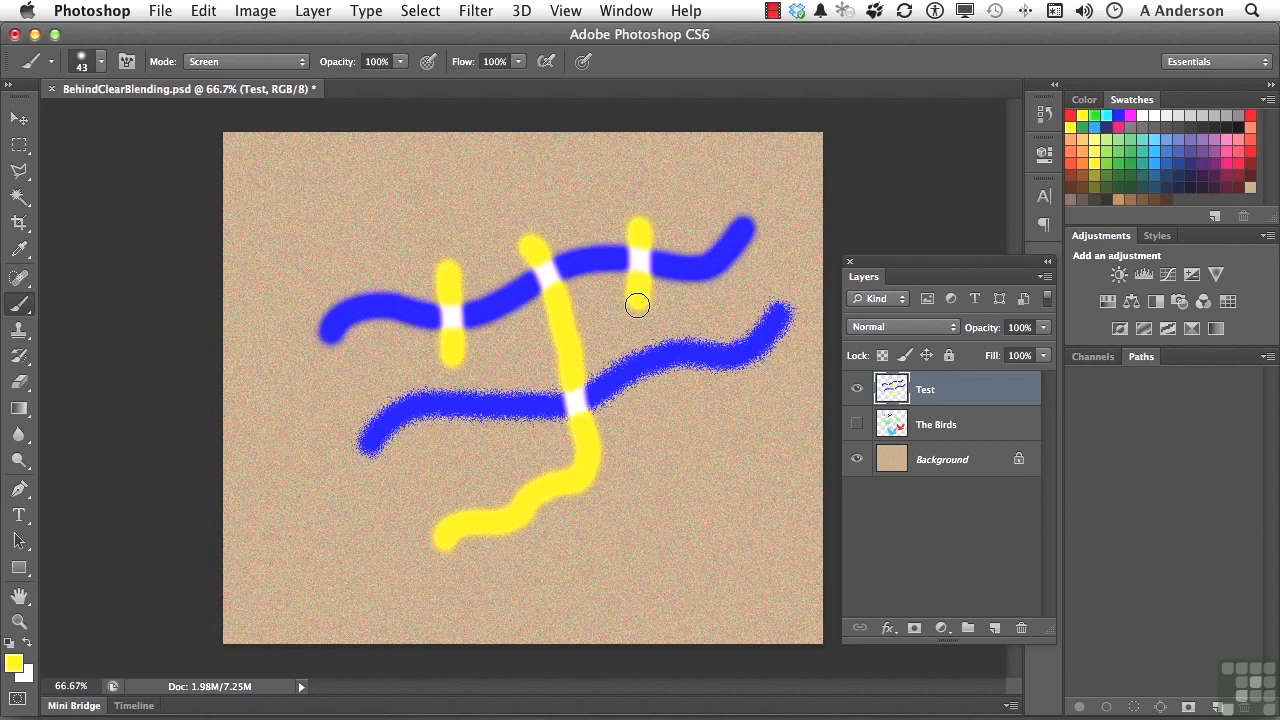
- Hide the Test layer, show The Birds layer, and set the brush mode to Behind
{"action": "left_click", "coordinate": [859, 391]}
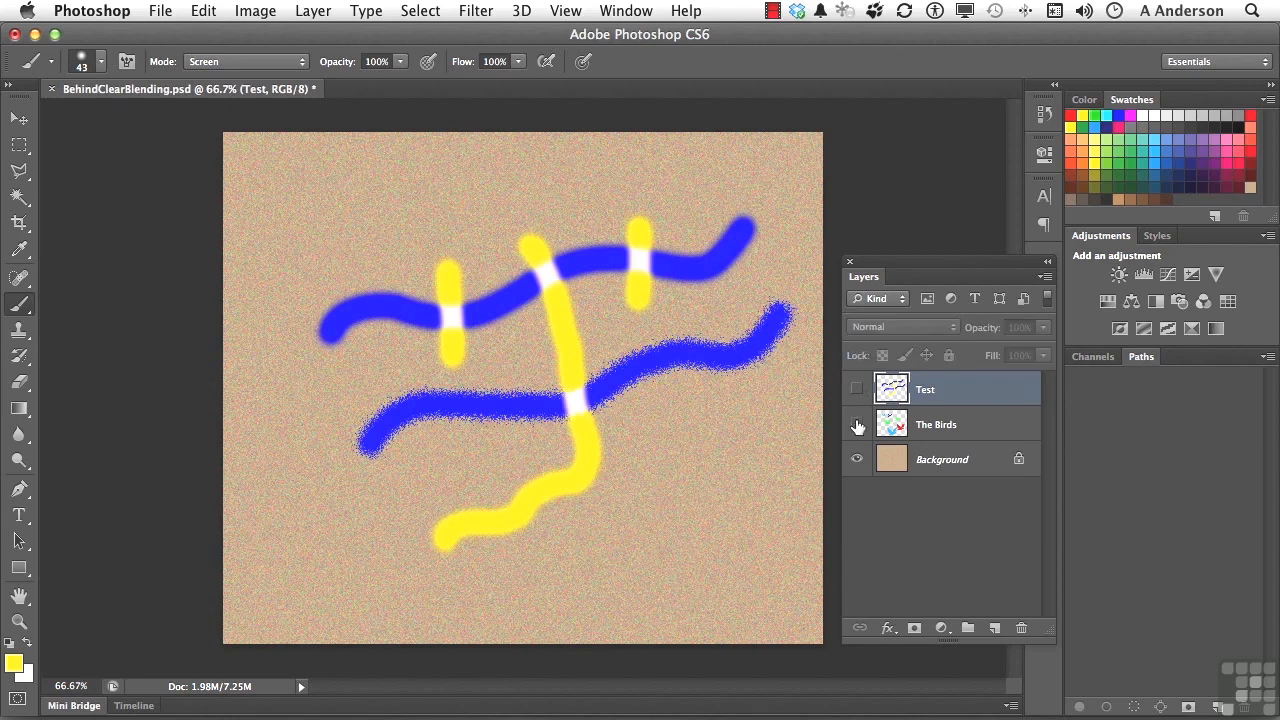
{"action": "left_click", "coordinate": [857, 425]}
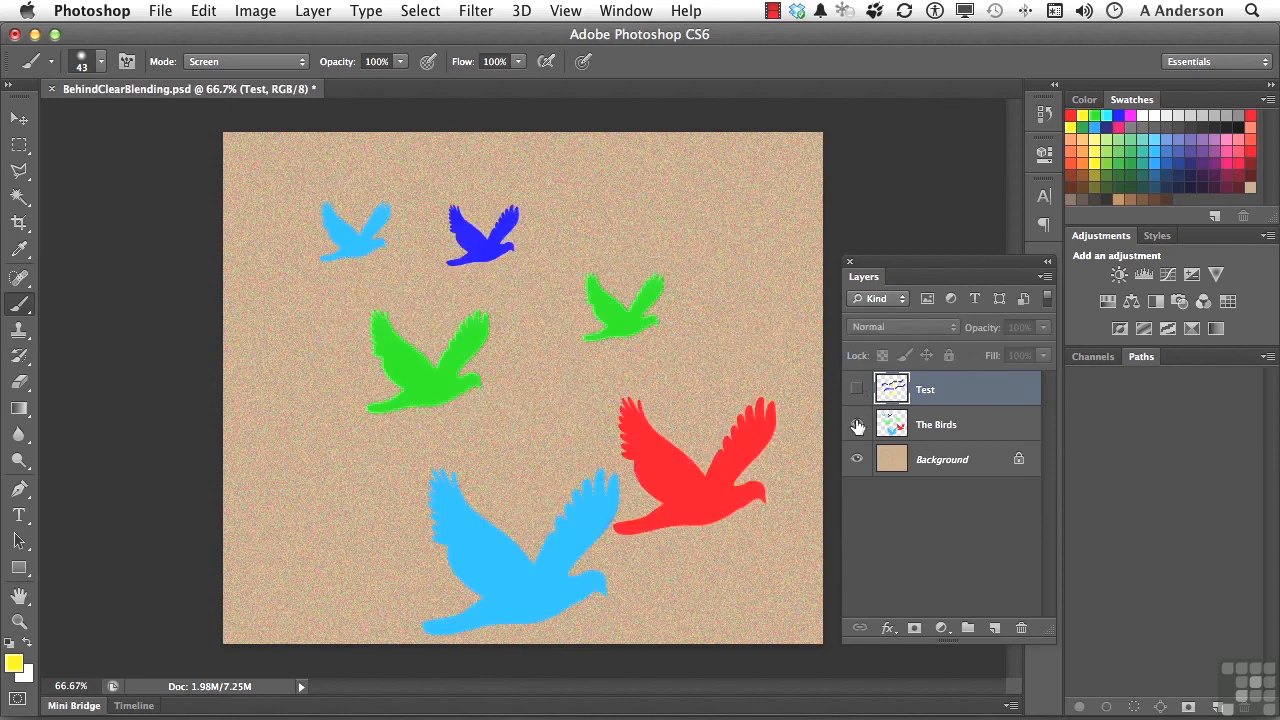
{"action": "left_click", "coordinate": [282, 64]}
{"action": "mouse_move", "coordinate": [265, 10]}
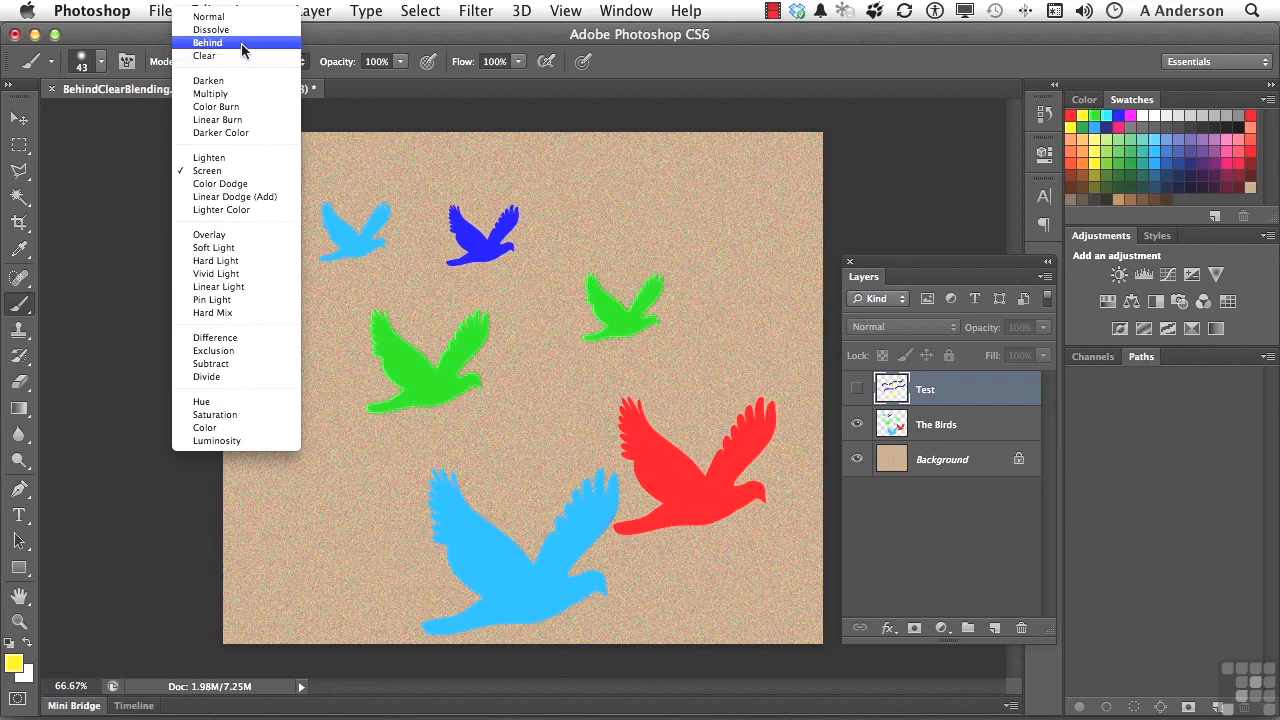
{"action": "left_click", "coordinate": [242, 43]}
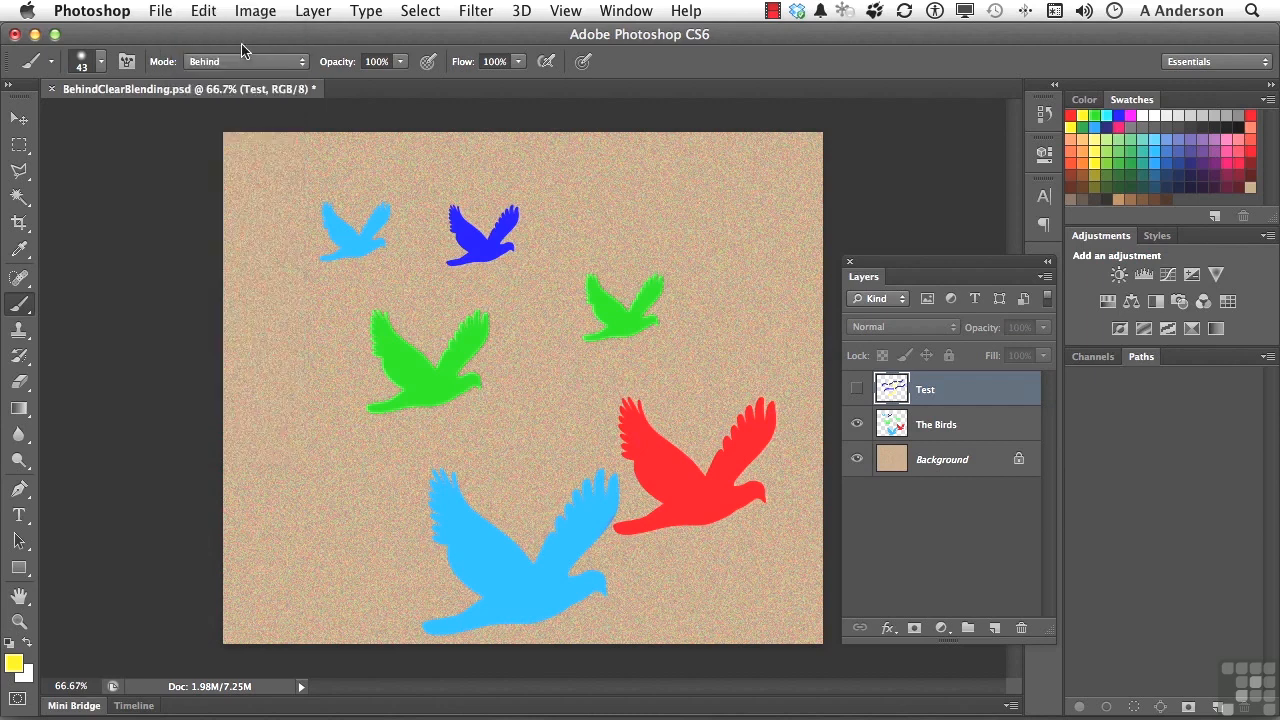
- On The Birds layer, paint medium blue behind the larger green bird and around the red bird
{"action": "left_click", "coordinate": [1171, 158]}
{"action": "left_click", "coordinate": [966, 424]}
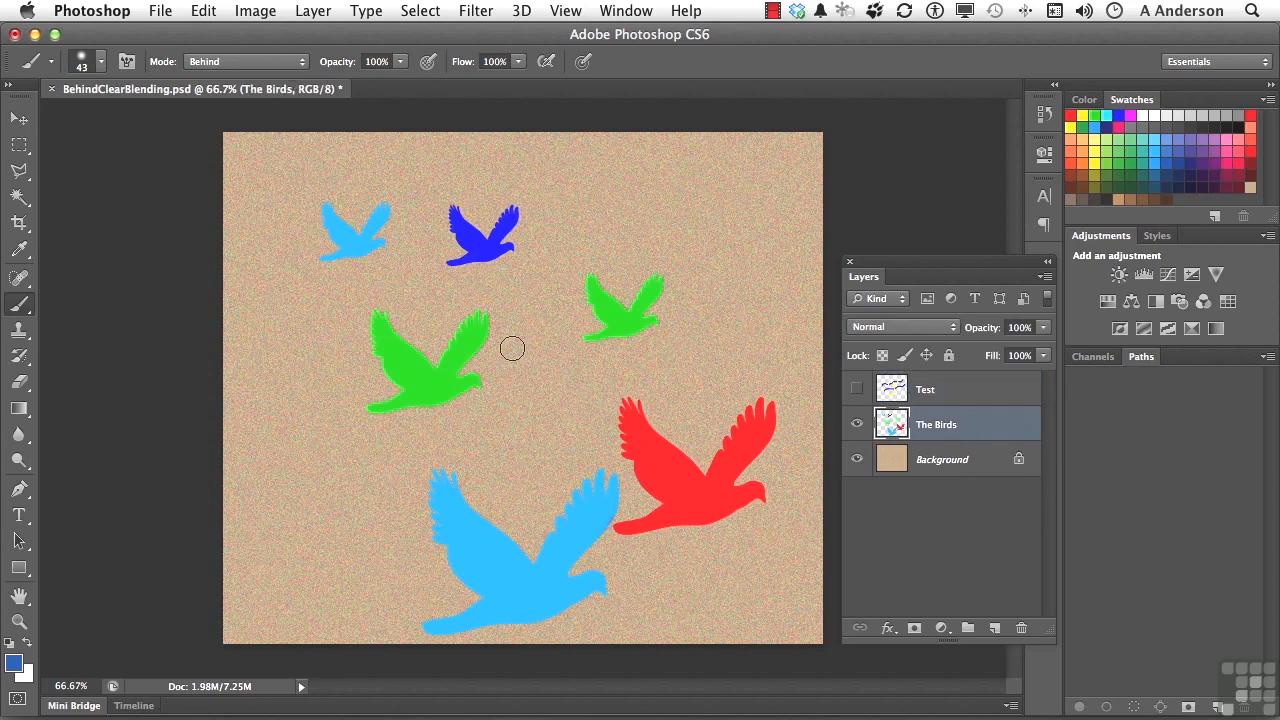
{"action": "mouse_move", "coordinate": [512, 348]}
{"action": "left_mouse_down"}
{"action": "mouse_move", "coordinate": [475, 352]}
{"action": "mouse_move", "coordinate": [501, 357]}
{"action": "mouse_move", "coordinate": [465, 325]}
{"action": "mouse_move", "coordinate": [455, 358]}
{"action": "mouse_move", "coordinate": [495, 334]}
{"action": "mouse_move", "coordinate": [480, 314]}
{"action": "mouse_move", "coordinate": [462, 323]}
{"action": "mouse_move", "coordinate": [430, 378]}
{"action": "mouse_move", "coordinate": [412, 356]}
{"action": "mouse_move", "coordinate": [422, 346]}
{"action": "mouse_move", "coordinate": [437, 361]}
{"action": "mouse_move", "coordinate": [377, 310]}
{"action": "mouse_move", "coordinate": [401, 394]}
{"action": "mouse_move", "coordinate": [373, 414]}
{"action": "mouse_move", "coordinate": [513, 366]}
{"action": "left_mouse_up"}
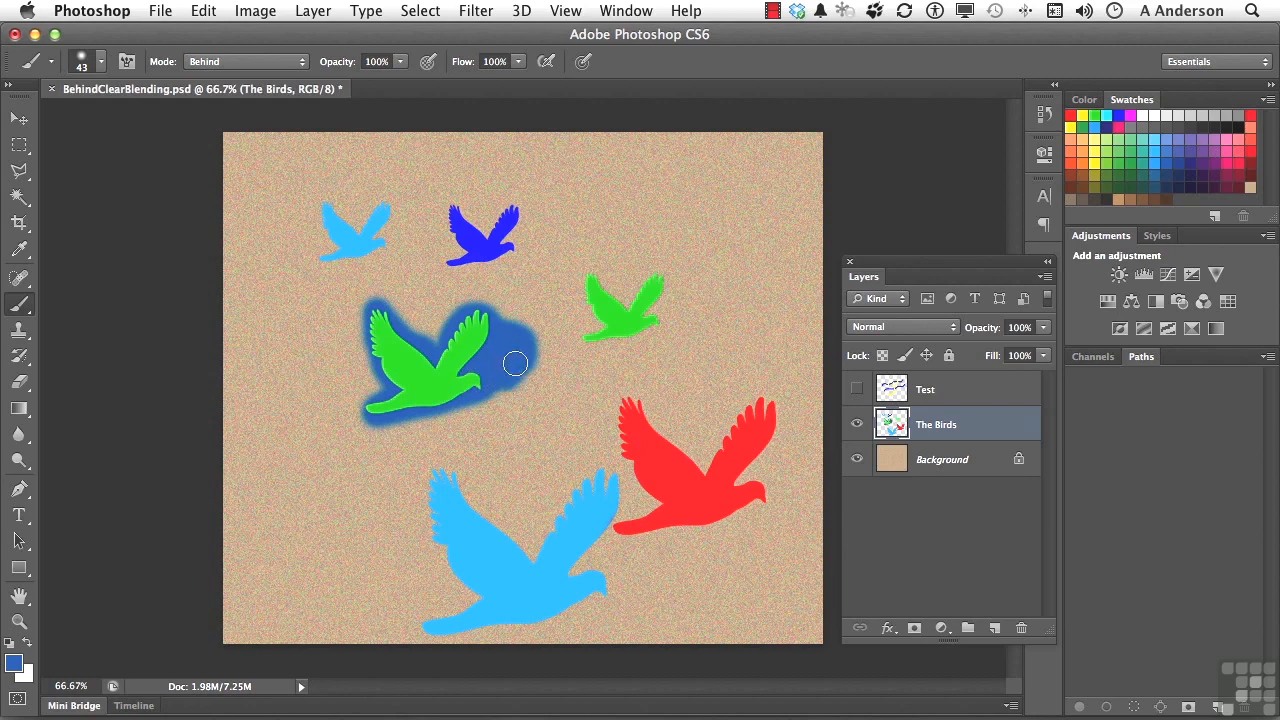
{"action": "left_click", "coordinate": [882, 356]}
{"action": "left_click", "coordinate": [882, 356]}
{"action": "mouse_move", "coordinate": [642, 404]}
{"action": "left_mouse_down"}
{"action": "mouse_move", "coordinate": [611, 420]}
{"action": "mouse_move", "coordinate": [631, 425]}
{"action": "mouse_move", "coordinate": [616, 442]}
{"action": "mouse_move", "coordinate": [654, 492]}
{"action": "mouse_move", "coordinate": [613, 527]}
{"action": "mouse_move", "coordinate": [757, 498]}
{"action": "mouse_move", "coordinate": [760, 481]}
{"action": "mouse_move", "coordinate": [741, 472]}
{"action": "mouse_move", "coordinate": [774, 411]}
{"action": "mouse_move", "coordinate": [740, 414]}
{"action": "mouse_move", "coordinate": [706, 476]}
{"action": "mouse_move", "coordinate": [660, 430]}
{"action": "left_mouse_up"}
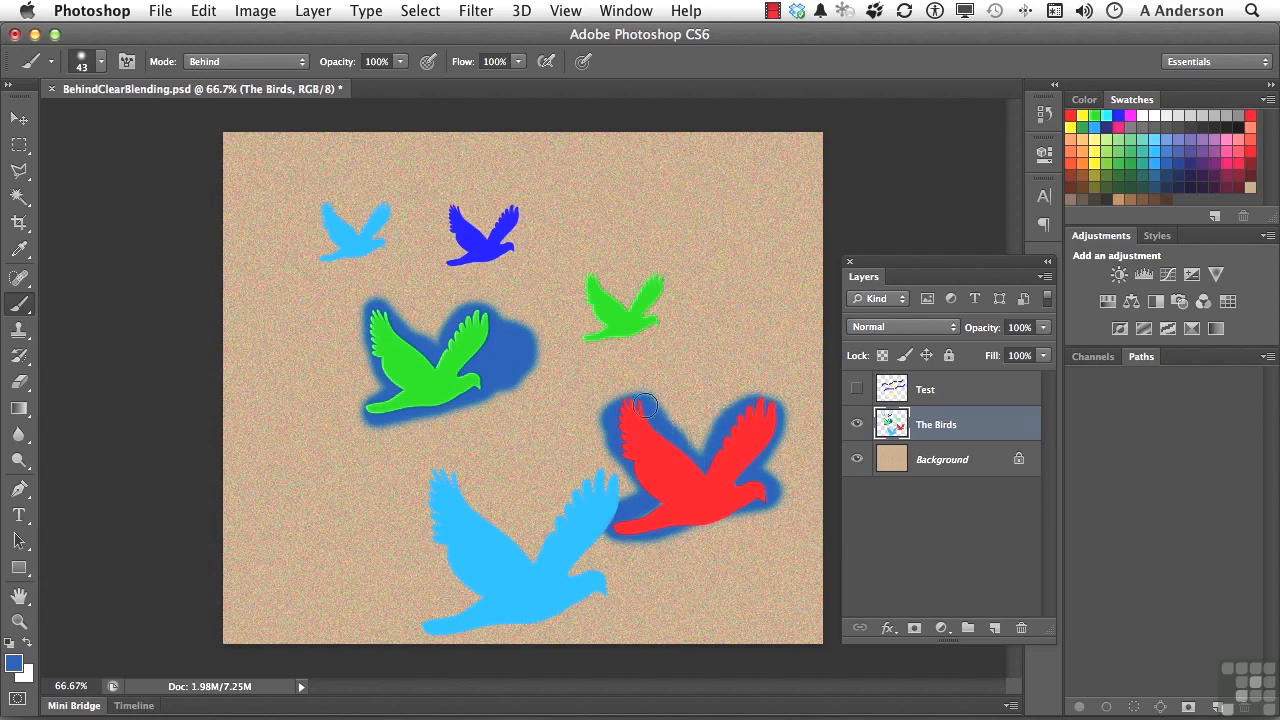
- Set the brush mode to Clear and erase parts of the larger green bird, its blue surround and the small light-blue bird's wing
{"action": "left_click", "coordinate": [253, 66]}
{"action": "left_click", "coordinate": [253, 73]}
{"action": "mouse_move", "coordinate": [368, 316]}
{"action": "left_mouse_down"}
{"action": "mouse_move", "coordinate": [409, 306]}
{"action": "mouse_move", "coordinate": [367, 307]}
{"action": "mouse_move", "coordinate": [351, 323]}
{"action": "mouse_move", "coordinate": [430, 306]}
{"action": "mouse_move", "coordinate": [338, 354]}
{"action": "mouse_move", "coordinate": [418, 321]}
{"action": "mouse_move", "coordinate": [353, 370]}
{"action": "mouse_move", "coordinate": [427, 344]}
{"action": "mouse_move", "coordinate": [353, 403]}
{"action": "mouse_move", "coordinate": [412, 392]}
{"action": "mouse_move", "coordinate": [364, 418]}
{"action": "mouse_move", "coordinate": [433, 408]}
{"action": "mouse_move", "coordinate": [372, 427]}
{"action": "mouse_move", "coordinate": [532, 369]}
{"action": "mouse_move", "coordinate": [436, 418]}
{"action": "mouse_move", "coordinate": [499, 389]}
{"action": "left_mouse_up"}
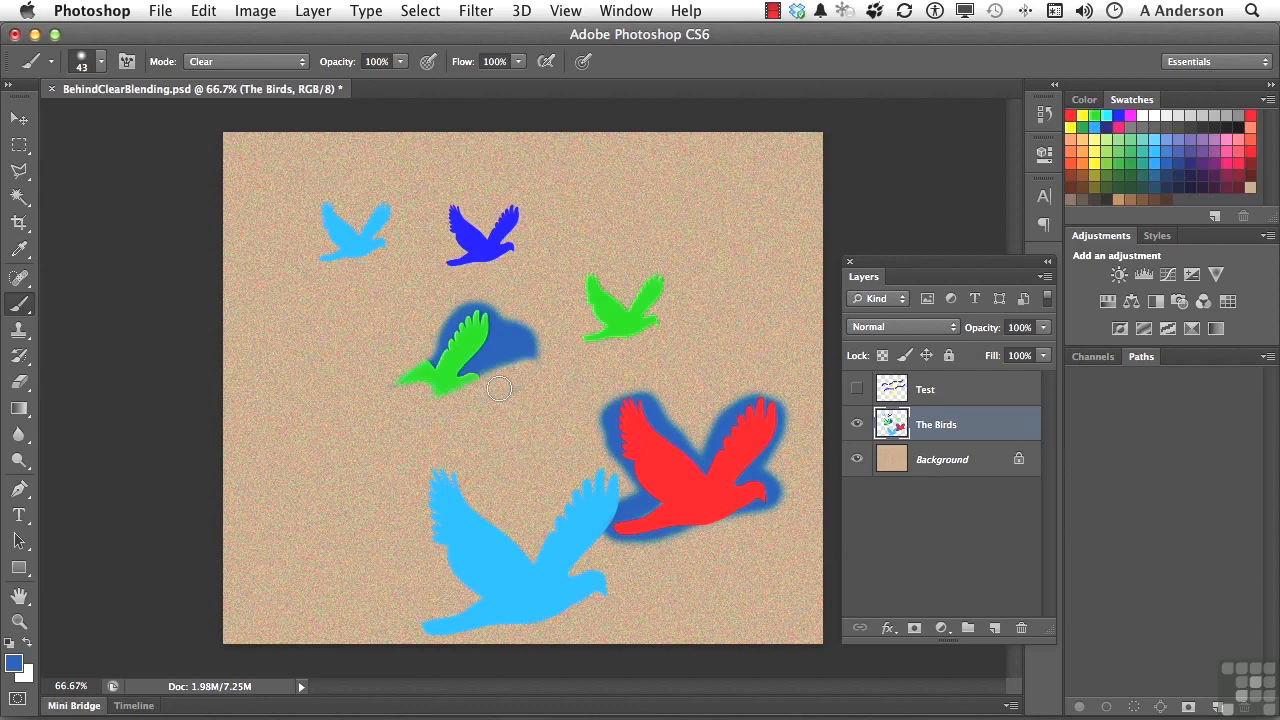
{"action": "left_click_drag", "start_coordinate": [499, 389], "coordinate": [374, 216]}
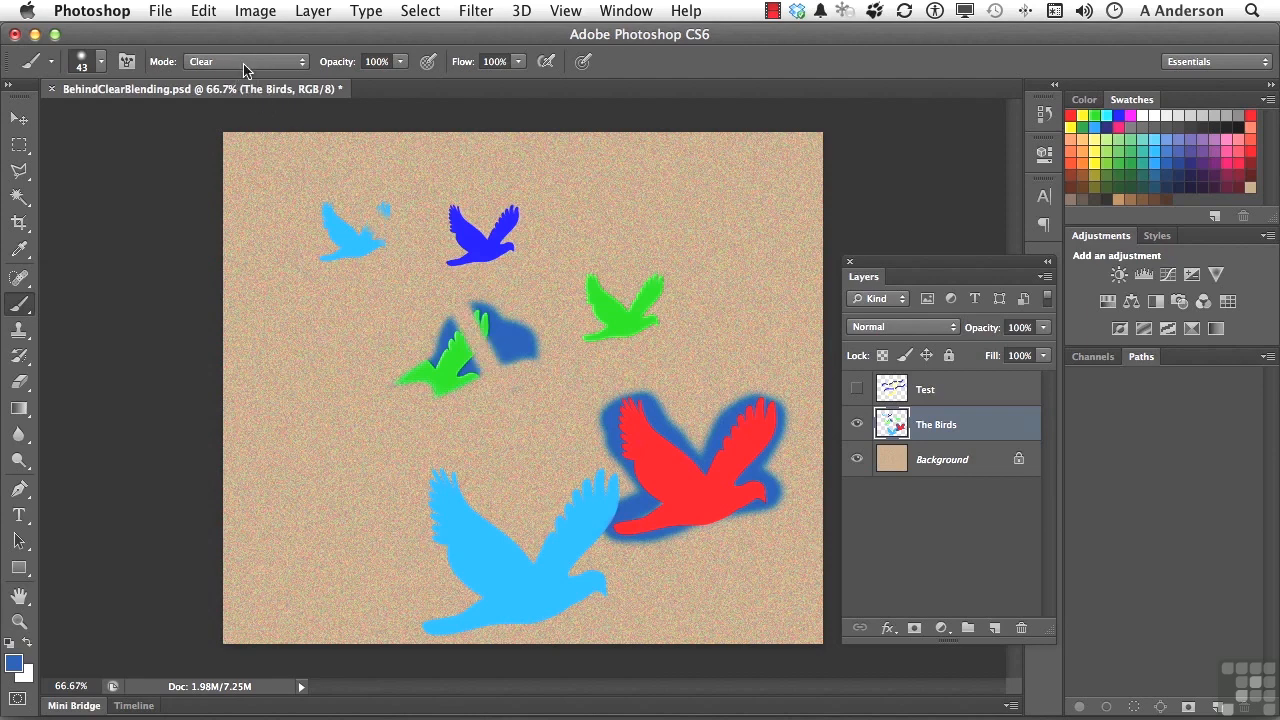
- Set the brush mode back to Normal and review the layer blending modes available for The Birds
{"action": "left_click", "coordinate": [245, 65]}
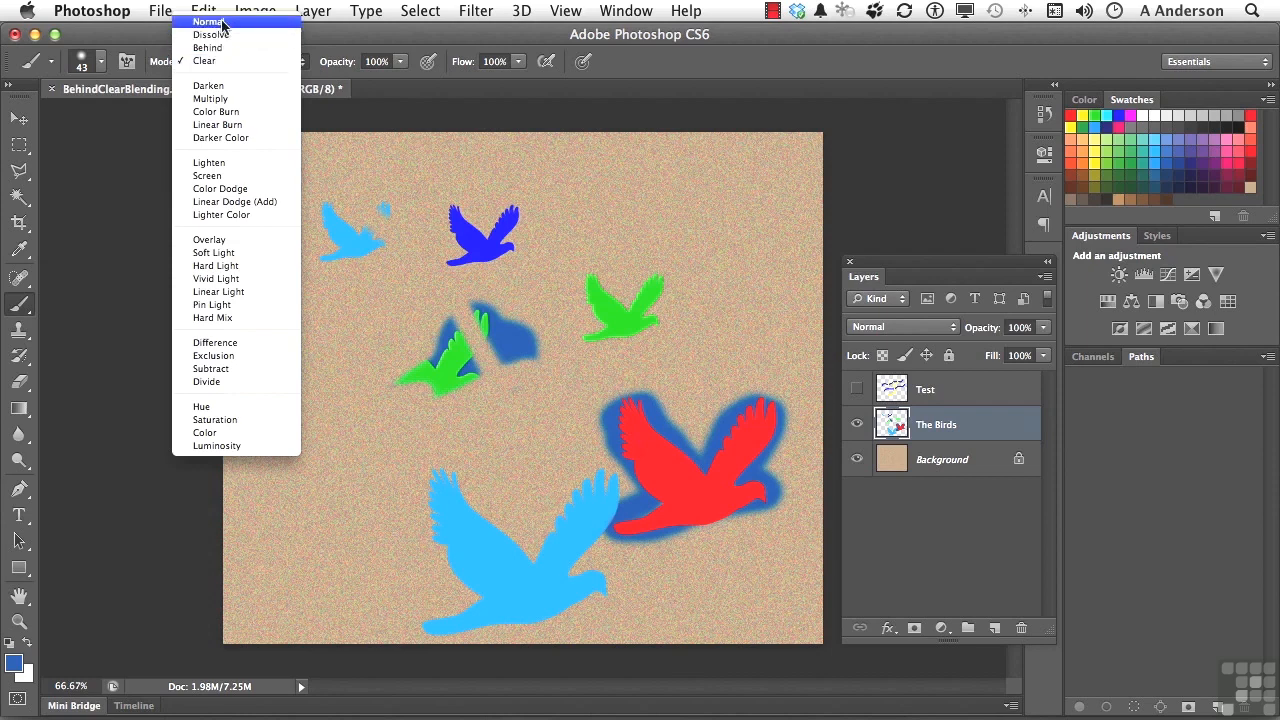
{"action": "left_click", "coordinate": [224, 22]}
{"action": "left_click", "coordinate": [885, 330]}
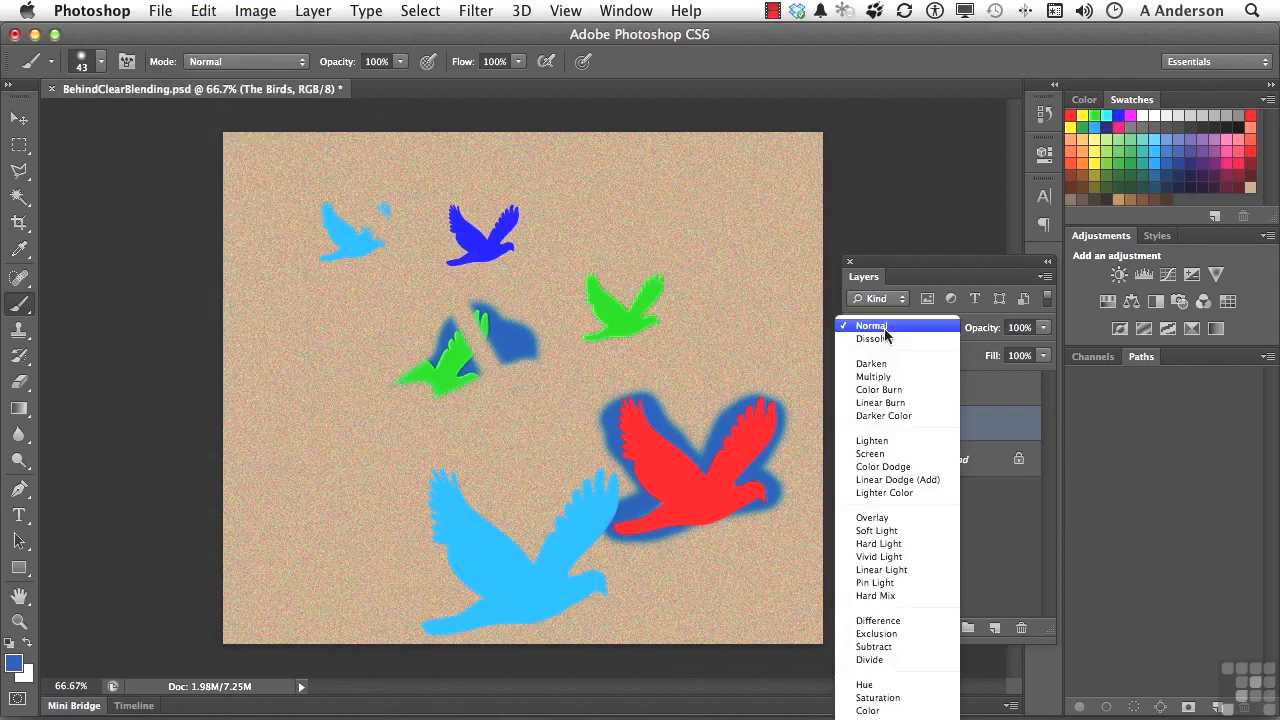
{"action": "left_click", "coordinate": [885, 330]}
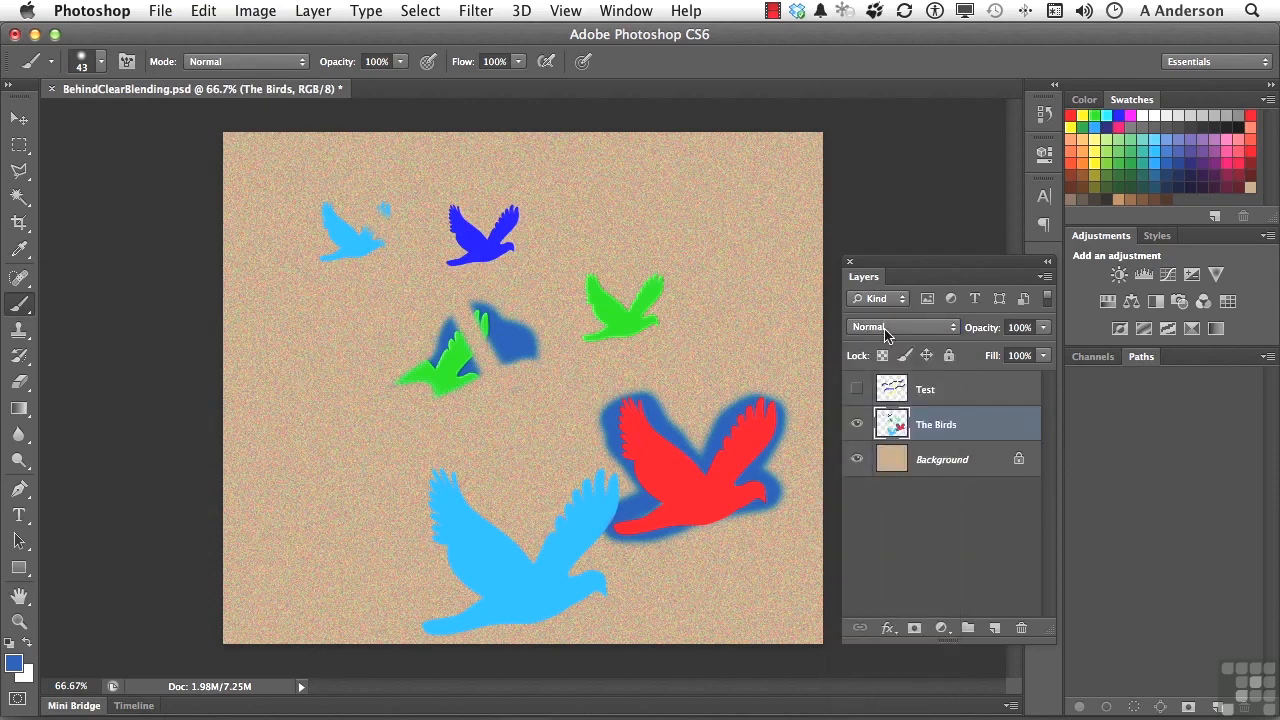